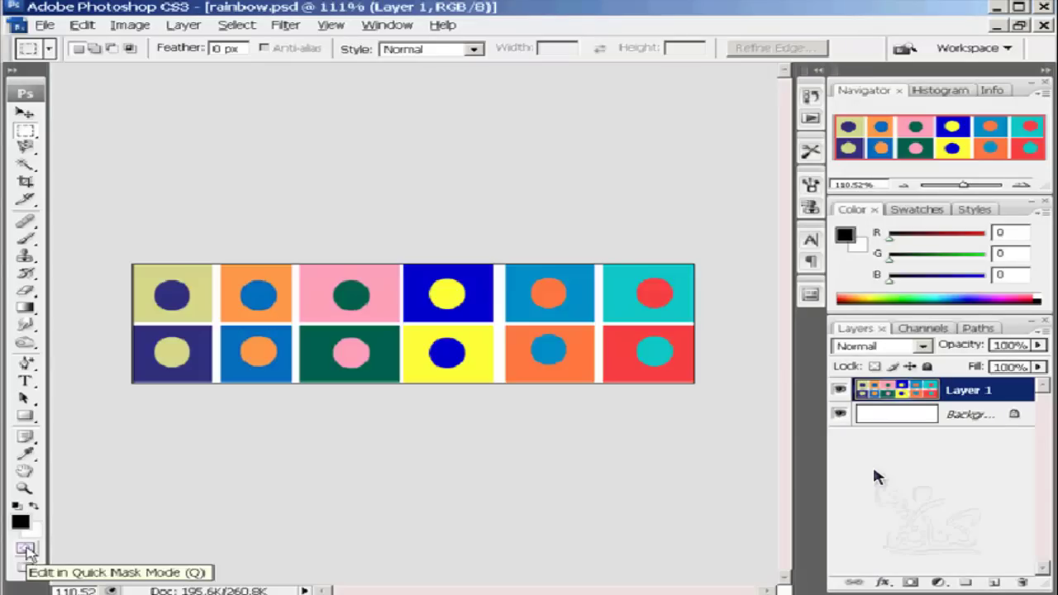
Enter Quick Mask mode and show the Channels list with its Quick Mask channel
{"action": "left_click", "coordinate": [27, 552]}
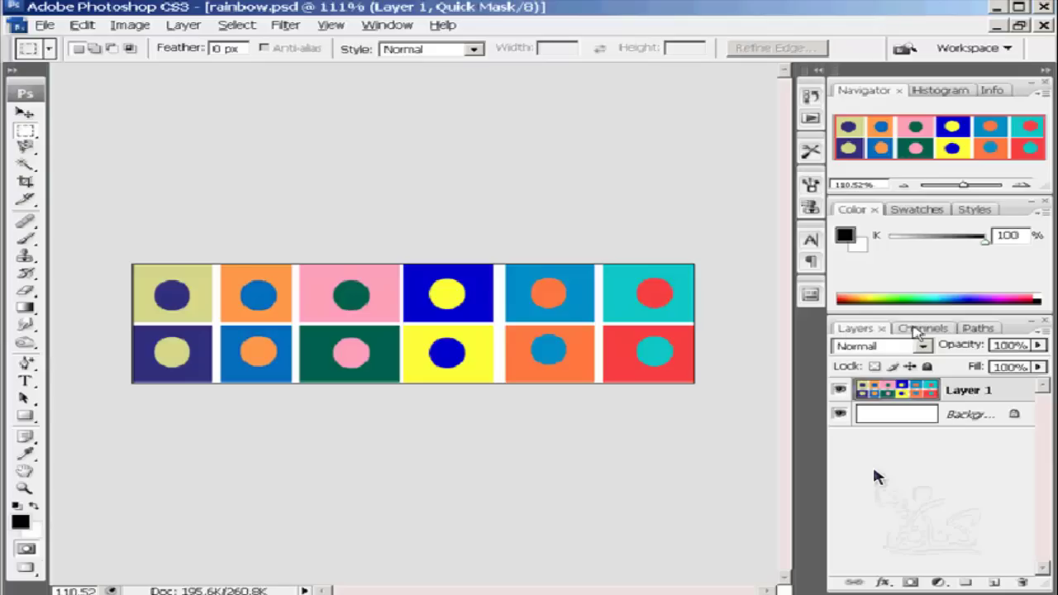
{"action": "left_click", "coordinate": [916, 330]}
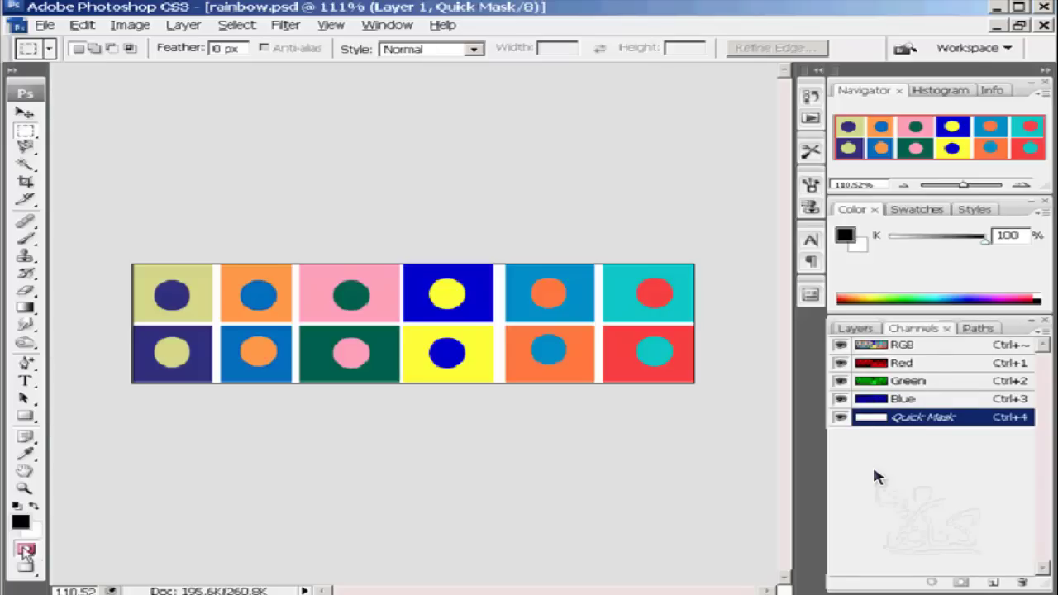
{"action": "left_click", "coordinate": [26, 551]}
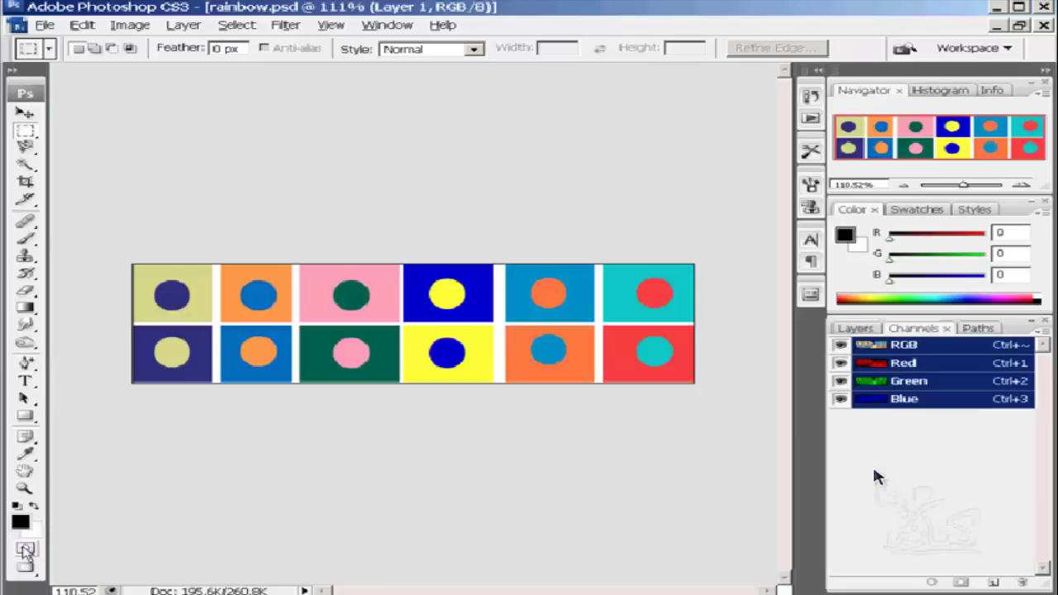
{"action": "left_click", "coordinate": [25, 551]}
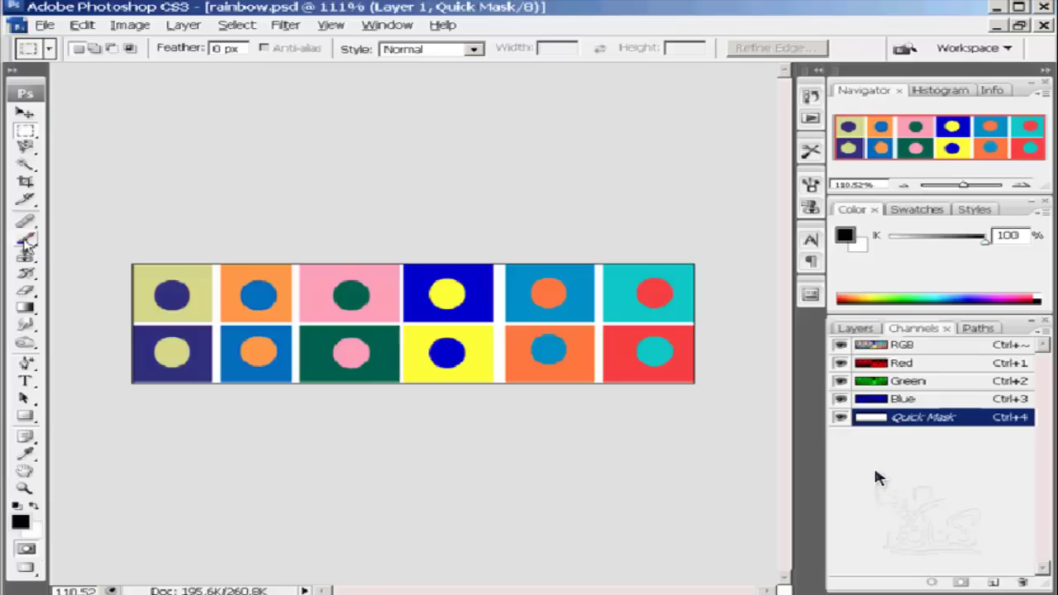
Set the Brush tool to the 9 px hard round preset and dab the top-row yellow circle
{"action": "left_click", "coordinate": [24, 241]}
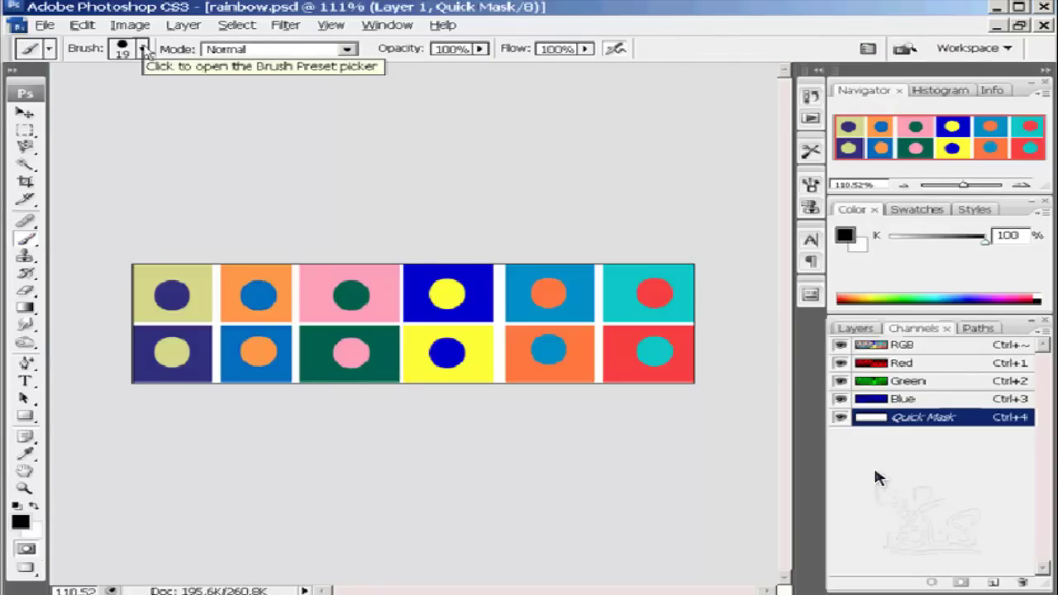
{"action": "left_click", "coordinate": [143, 50]}
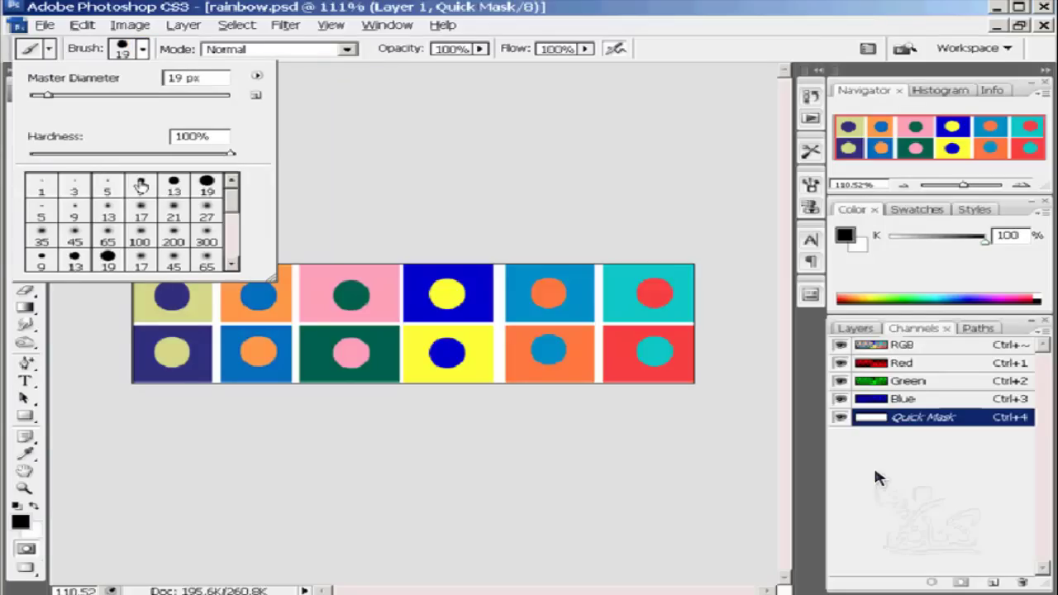
{"action": "left_click", "coordinate": [140, 185]}
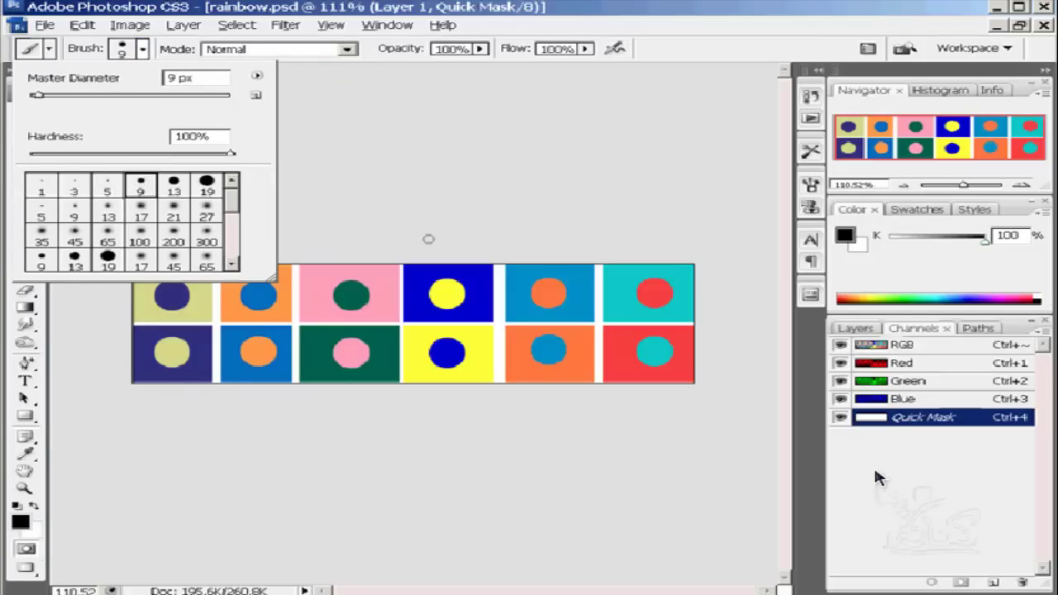
{"action": "left_click", "coordinate": [463, 288]}
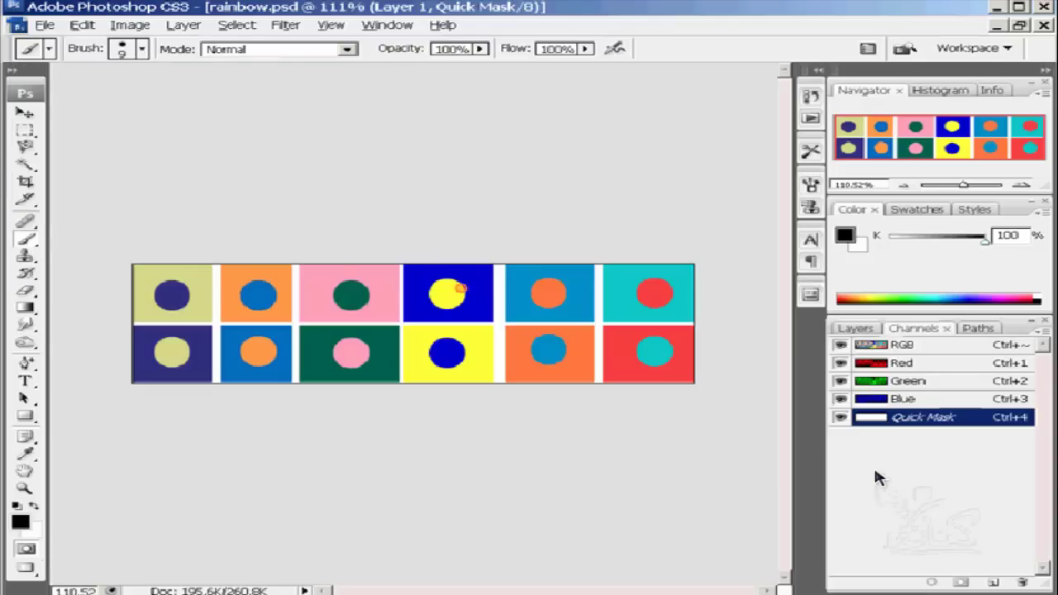
Brush the quick mask over the yellow circle, the dark green circle and the orange circle
{"action": "mouse_move", "coordinate": [460, 288]}
{"action": "left_mouse_down"}
{"action": "mouse_move", "coordinate": [428, 291]}
{"action": "mouse_move", "coordinate": [471, 296]}
{"action": "mouse_move", "coordinate": [441, 295]}
{"action": "mouse_move", "coordinate": [456, 295]}
{"action": "left_mouse_up"}
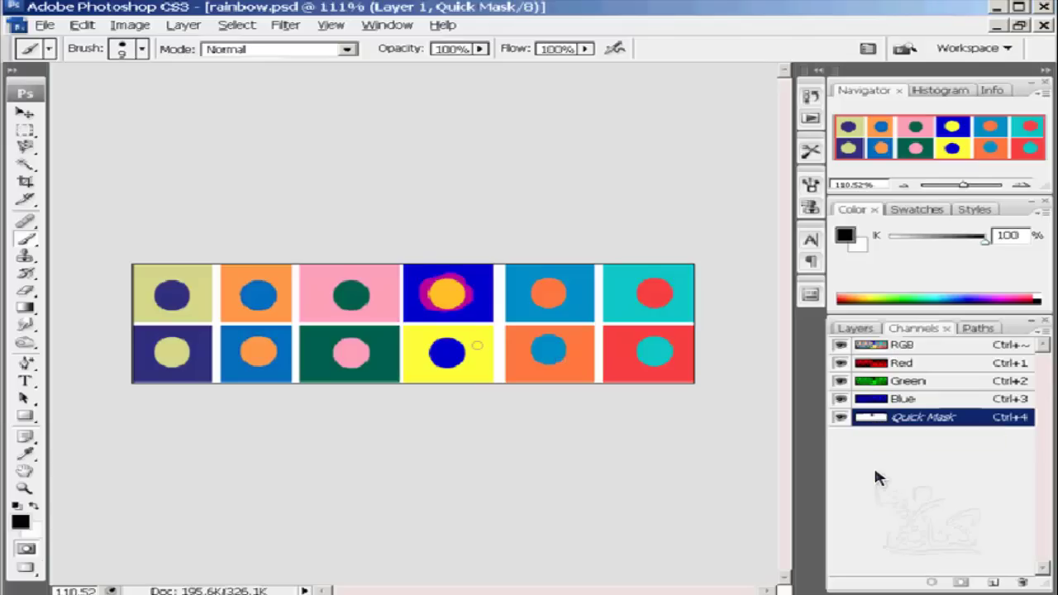
{"action": "mouse_move", "coordinate": [355, 307]}
{"action": "left_mouse_down"}
{"action": "mouse_move", "coordinate": [362, 289]}
{"action": "mouse_move", "coordinate": [346, 282]}
{"action": "mouse_move", "coordinate": [334, 299]}
{"action": "mouse_move", "coordinate": [355, 306]}
{"action": "mouse_move", "coordinate": [344, 290]}
{"action": "left_mouse_up"}
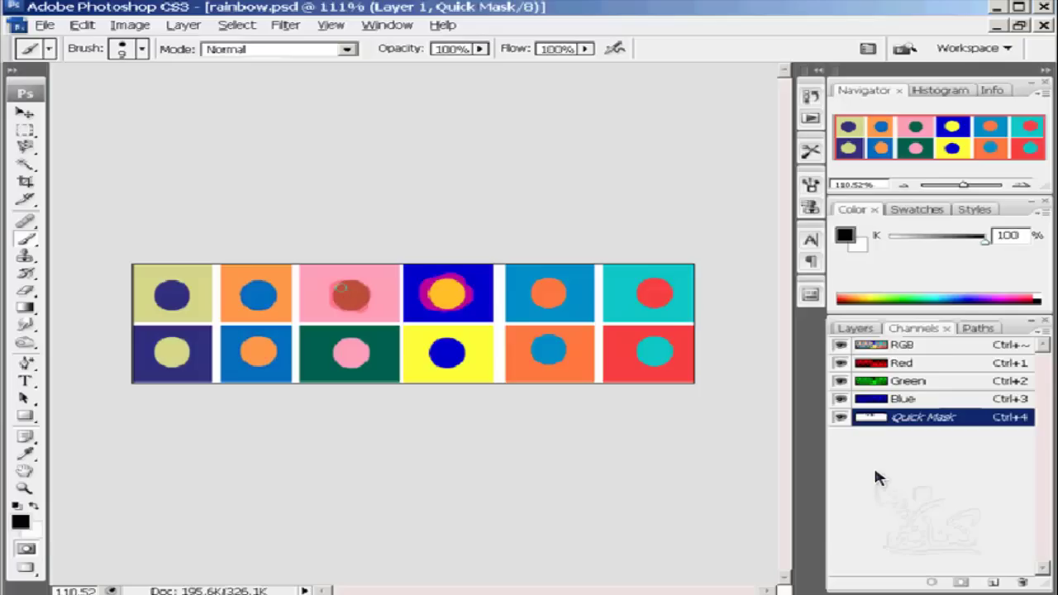
{"action": "mouse_move", "coordinate": [340, 288]}
{"action": "left_mouse_down"}
{"action": "mouse_move", "coordinate": [363, 281]}
{"action": "mouse_move", "coordinate": [365, 303]}
{"action": "mouse_move", "coordinate": [357, 279]}
{"action": "mouse_move", "coordinate": [352, 310]}
{"action": "mouse_move", "coordinate": [335, 306]}
{"action": "left_mouse_up"}
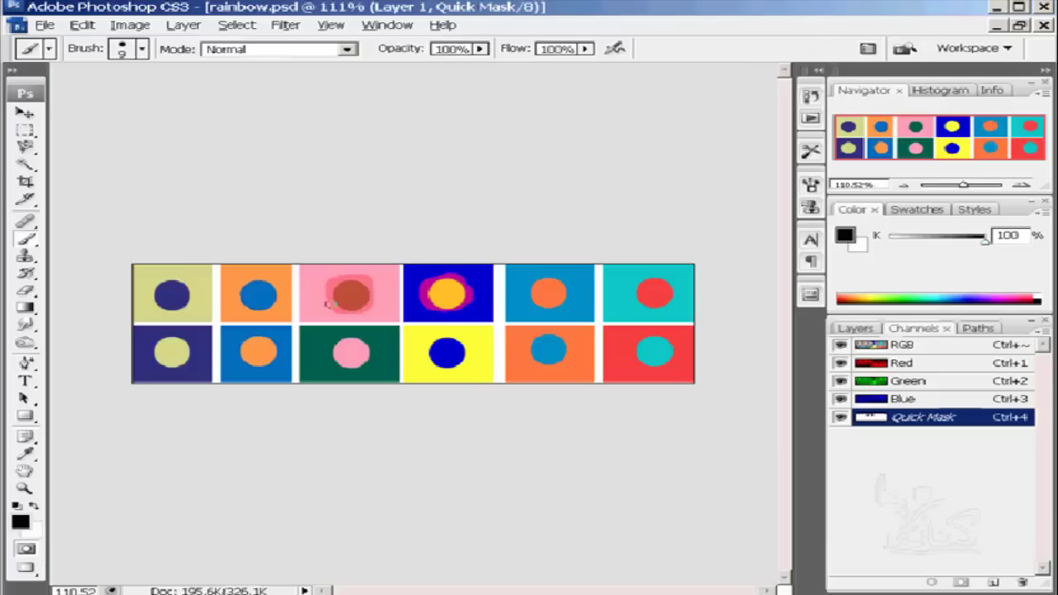
{"action": "mouse_move", "coordinate": [560, 289]}
{"action": "left_mouse_down"}
{"action": "mouse_move", "coordinate": [548, 280]}
{"action": "mouse_move", "coordinate": [533, 293]}
{"action": "mouse_move", "coordinate": [559, 304]}
{"action": "mouse_move", "coordinate": [544, 284]}
{"action": "mouse_move", "coordinate": [551, 291]}
{"action": "left_mouse_up"}
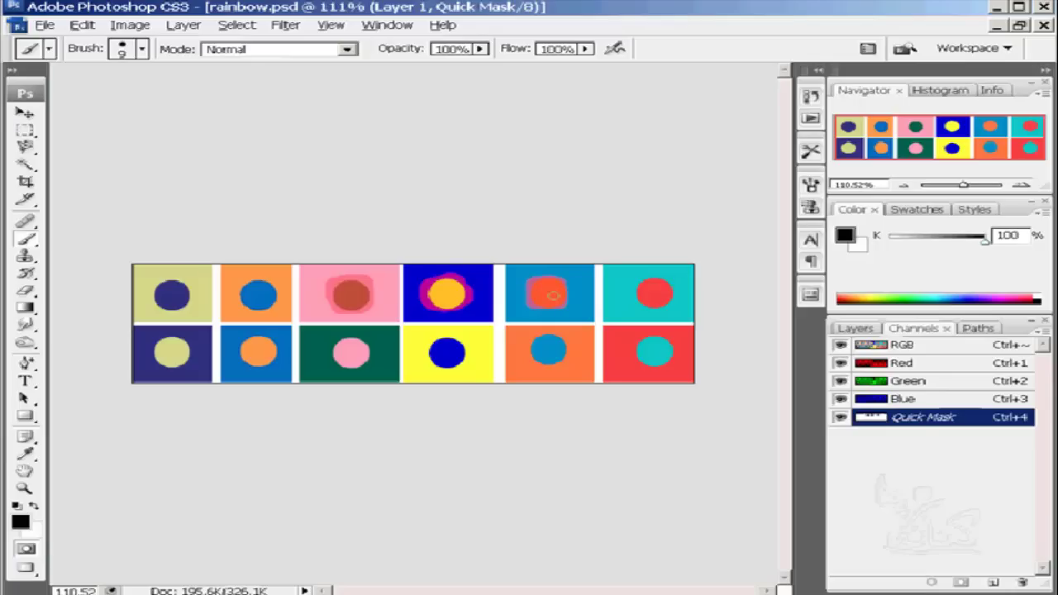
Toggle Standard and Quick Mask modes to check the mask covering the three top-row circles
{"action": "left_click", "coordinate": [26, 551]}
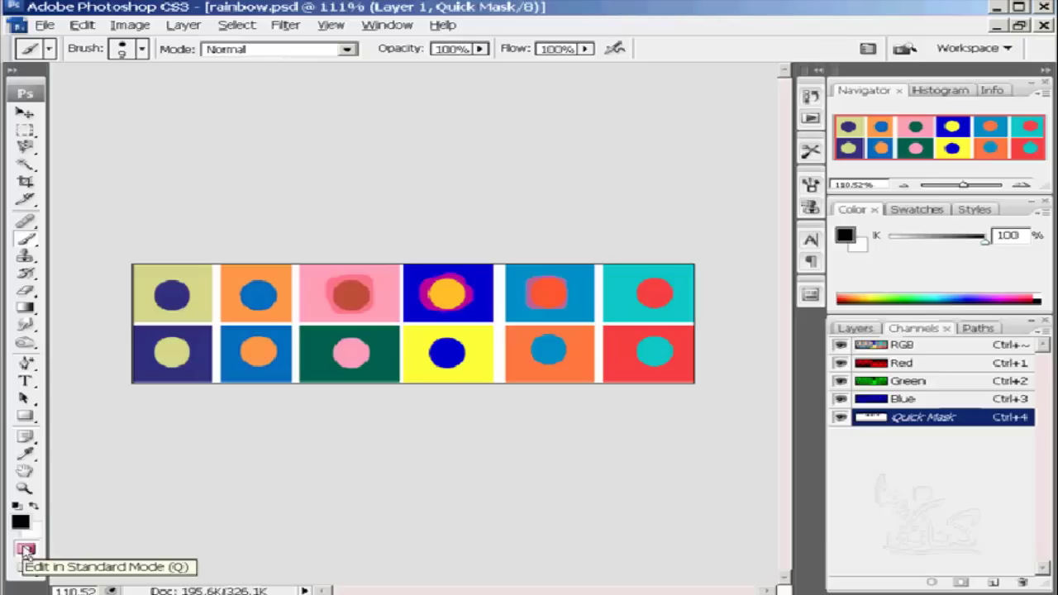
{"action": "left_click", "coordinate": [26, 552]}
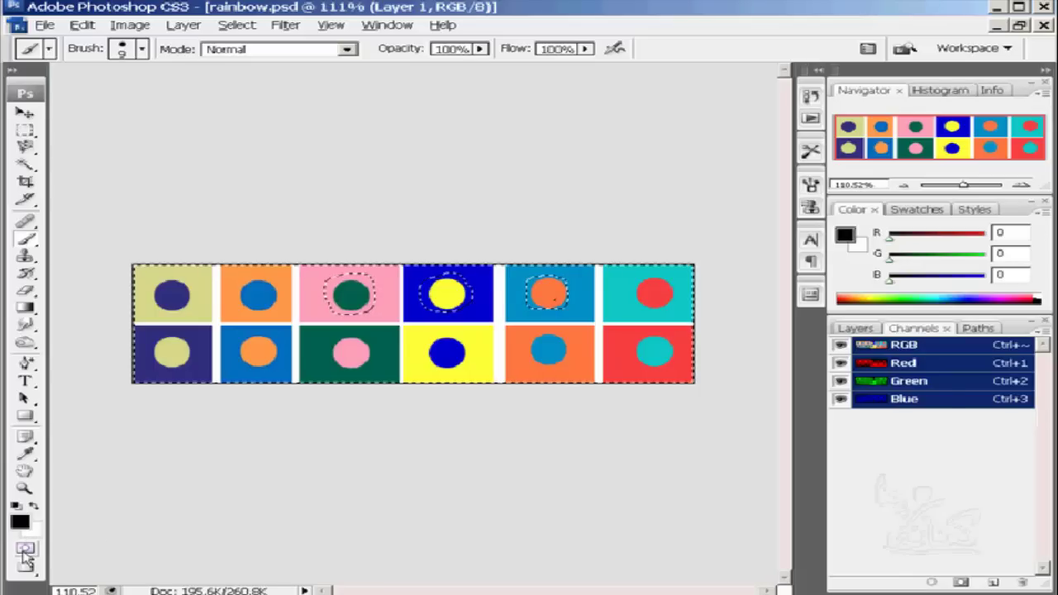
{"action": "left_click", "coordinate": [26, 549]}
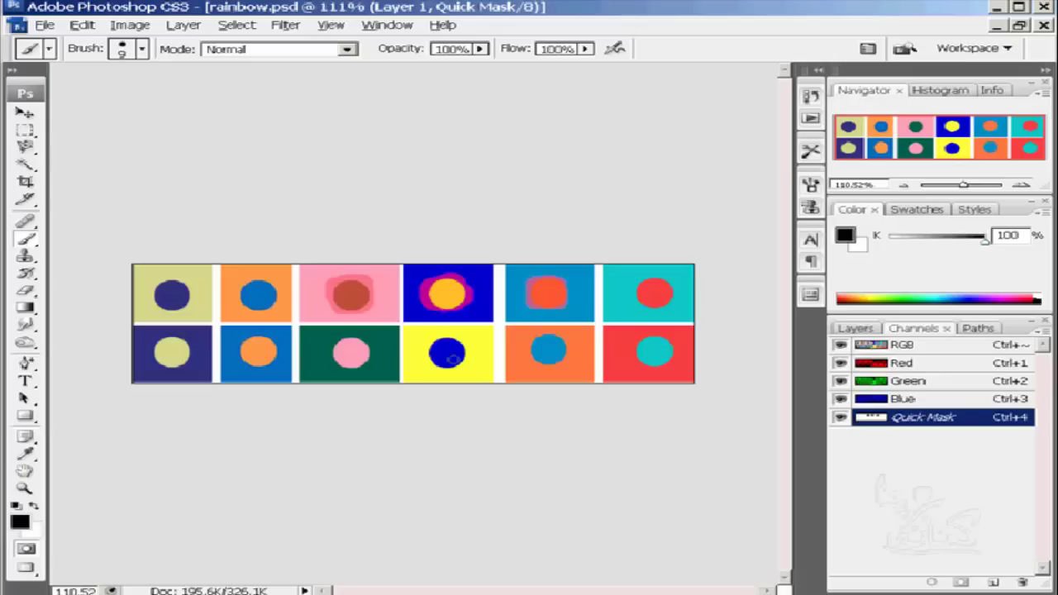
{"action": "left_click", "coordinate": [25, 552]}
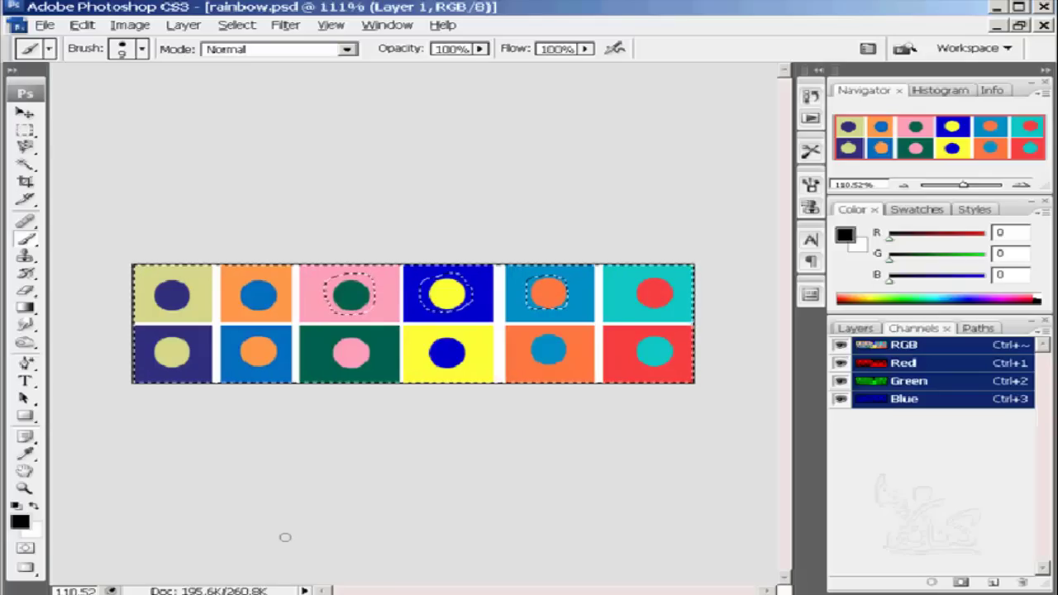
Clear outside the circles, undo the clearing, deselect, and re-enter Quick Mask mode
{"action": "key", "text": "Delete"}
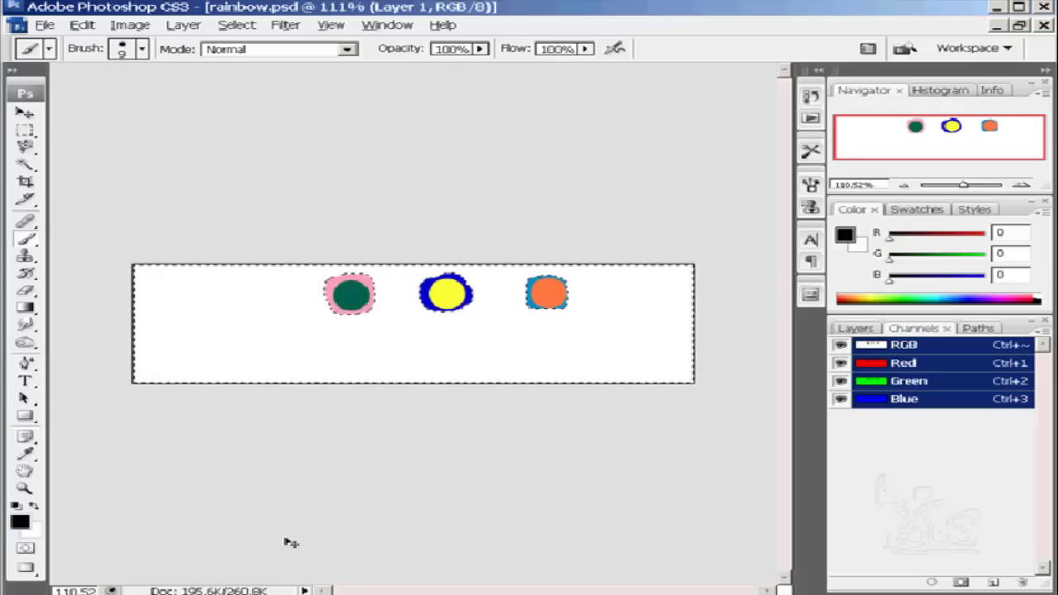
{"action": "key", "text": "ctrl+z"}
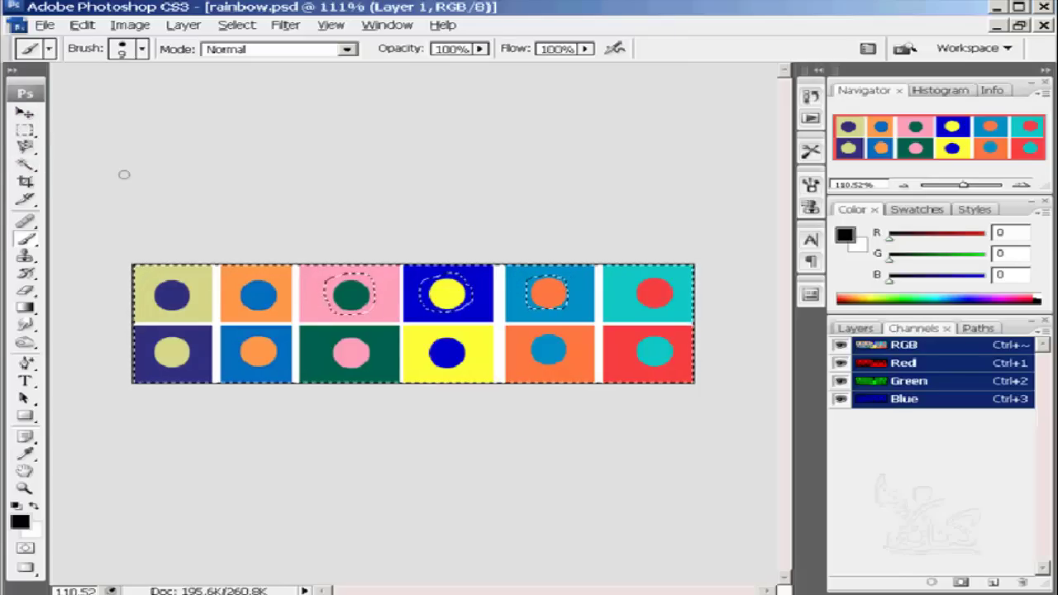
{"action": "key", "text": "ctrl+d"}
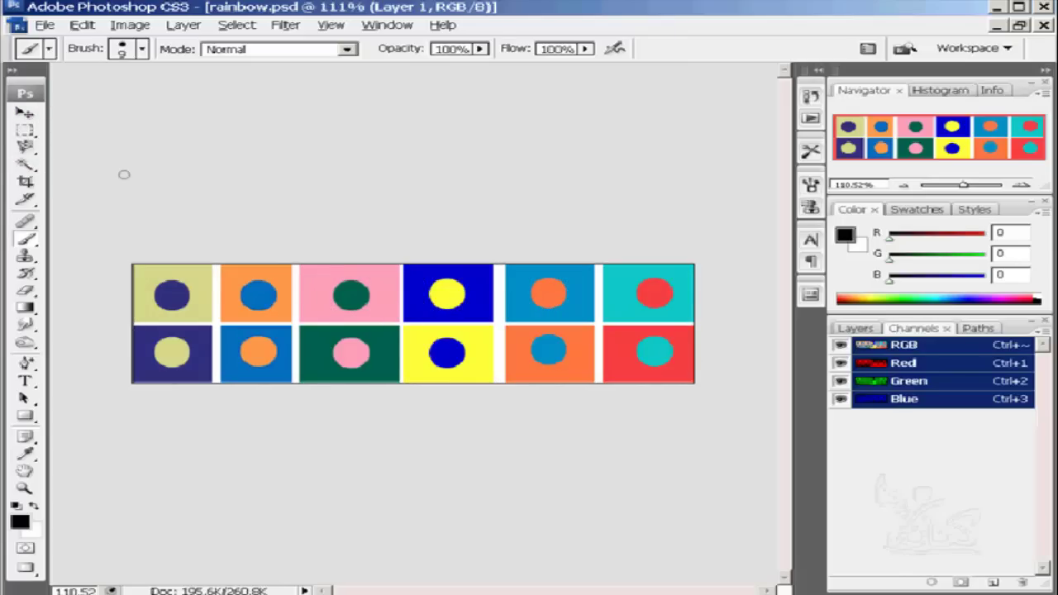
{"action": "left_click", "coordinate": [27, 550]}
Open Quick Mask Options from the toolbox, showing a red overlay at 50% opacity
{"action": "double_click", "coordinate": [26, 549]}
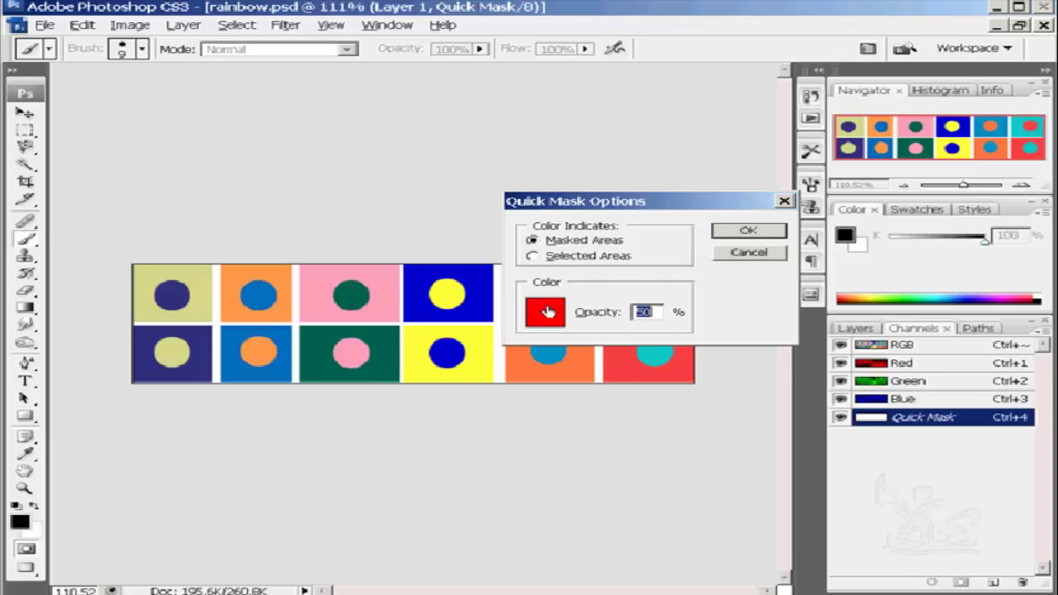
Pick dark blue 163a8a as the Quick Mask overlay colour in the colour picker
{"action": "left_click", "coordinate": [547, 312]}
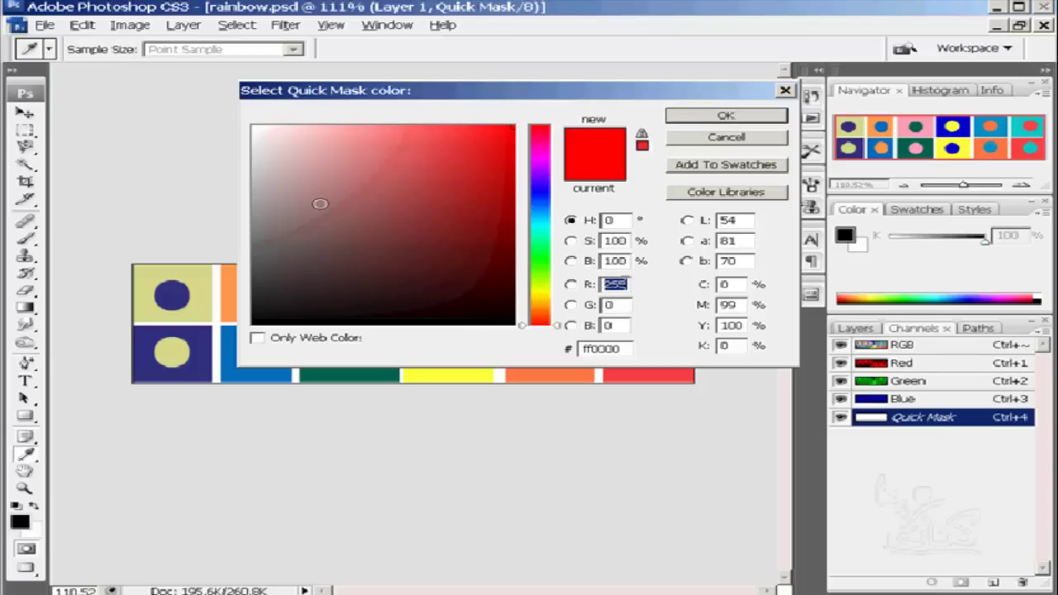
{"action": "left_click", "coordinate": [543, 206]}
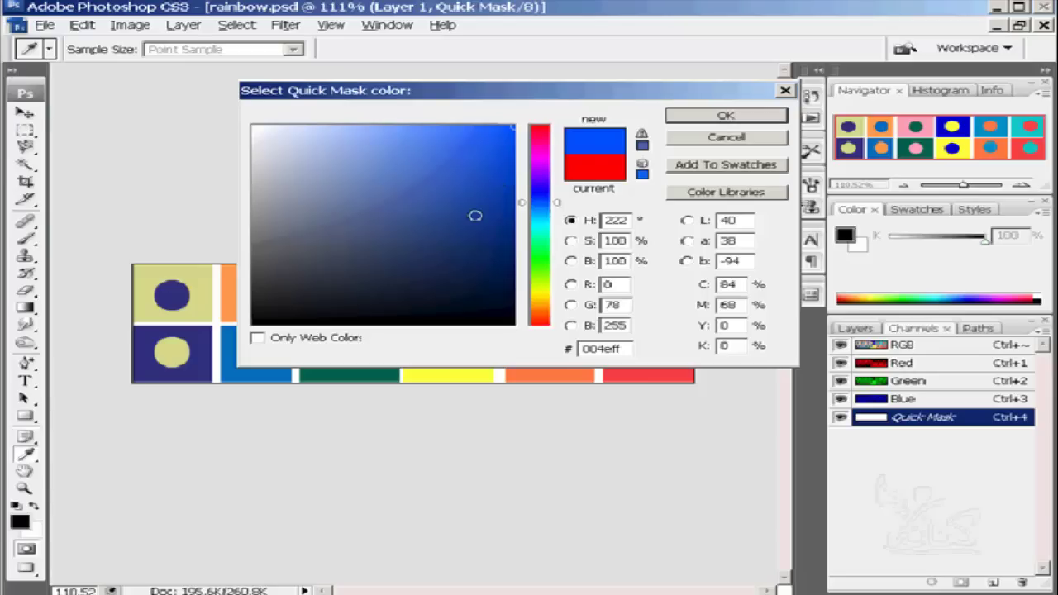
{"action": "left_click", "coordinate": [473, 226]}
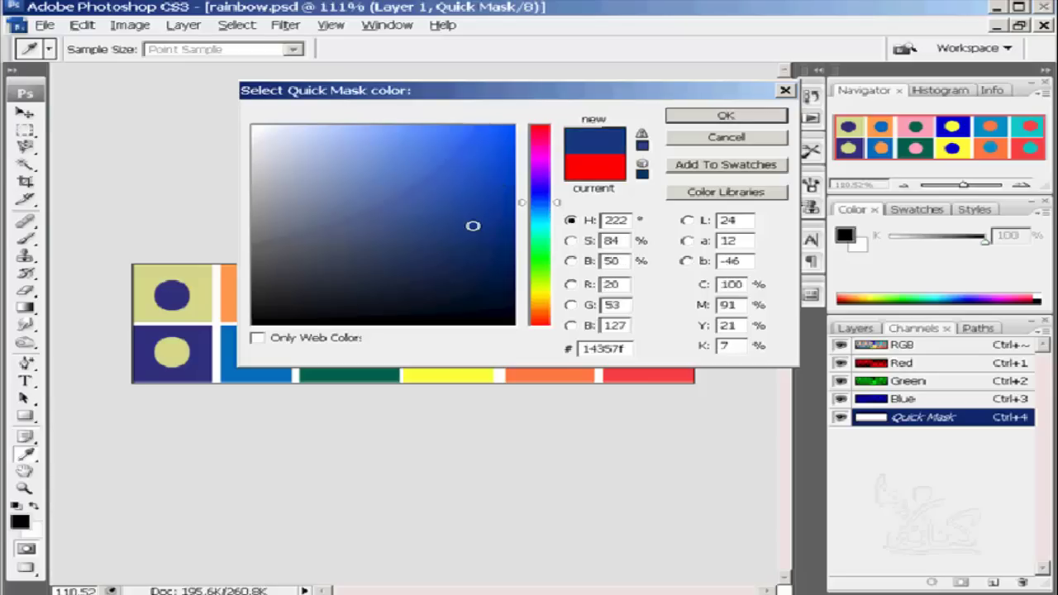
{"action": "left_click_drag", "start_coordinate": [473, 226], "coordinate": [473, 217]}
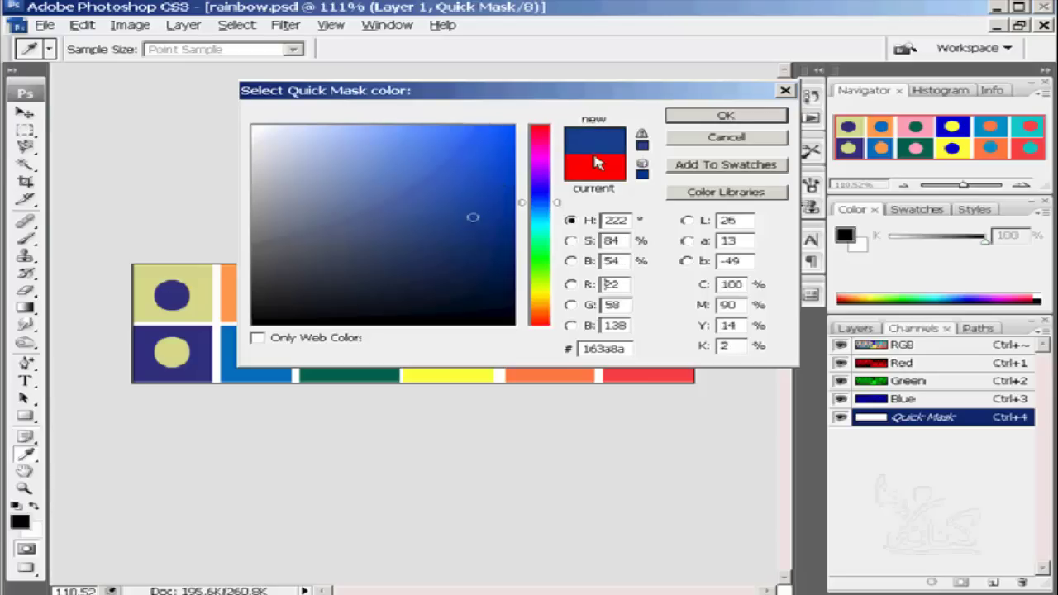
{"action": "left_click", "coordinate": [704, 117]}
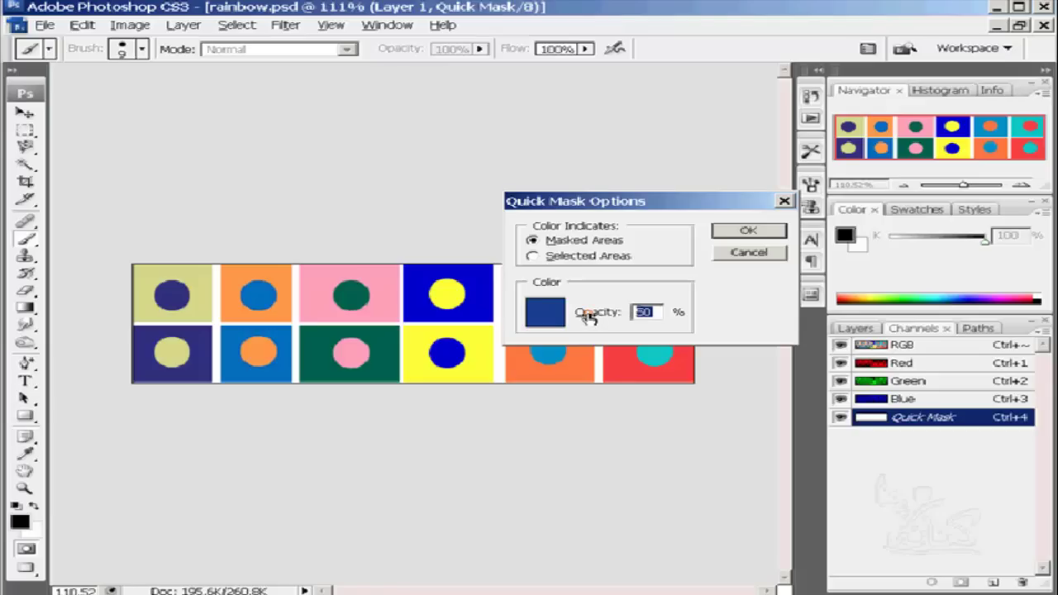
Scrub the overlay opacity up to 100% and apply the Quick Mask Options
{"action": "left_click_drag", "start_coordinate": [587, 317], "coordinate": [612, 319]}
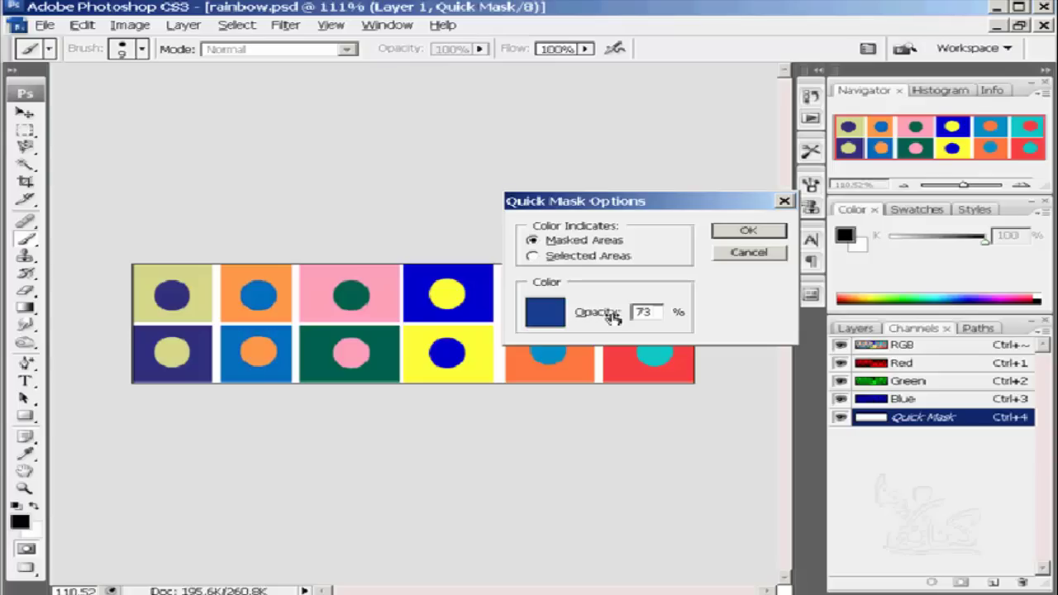
{"action": "left_click", "coordinate": [613, 318]}
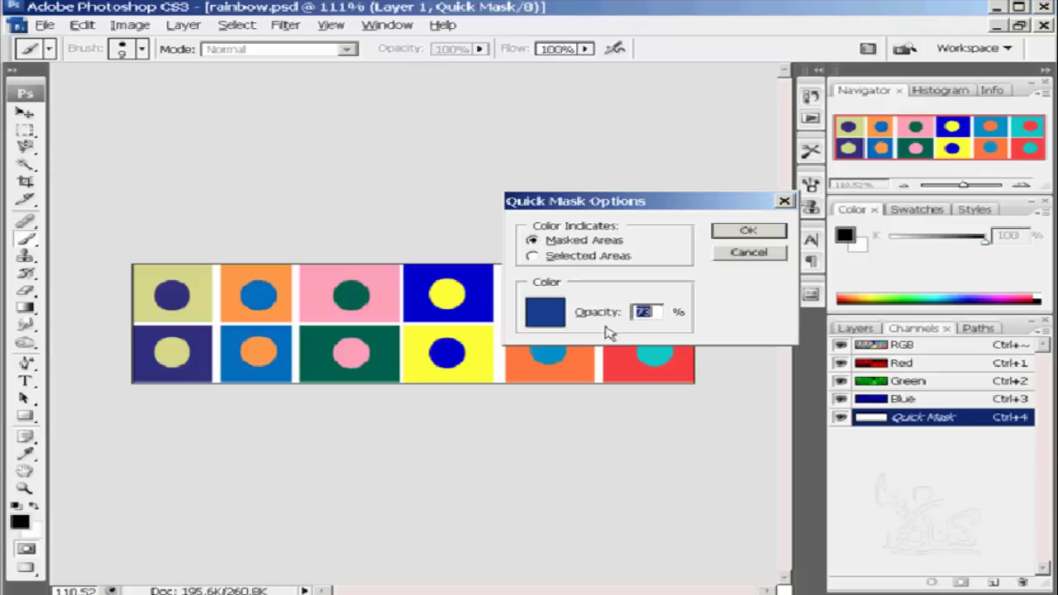
{"action": "left_click_drag", "start_coordinate": [581, 320], "coordinate": [613, 320]}
{"action": "left_click", "coordinate": [740, 235]}
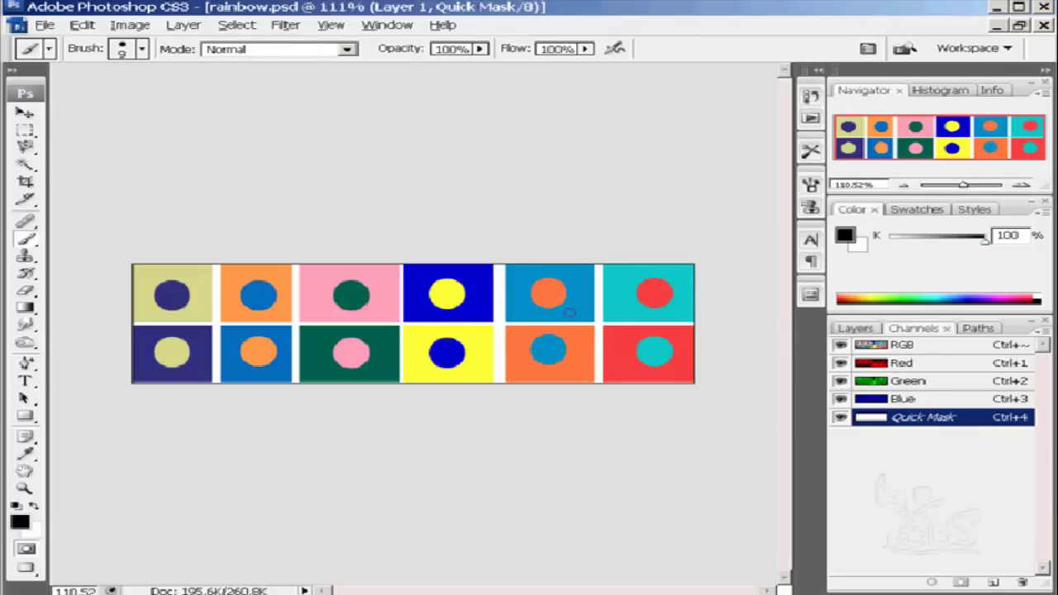
Paint a stroke linking the top-row circles, then mask the dots in the yellow and orange tiles
{"action": "mouse_move", "coordinate": [559, 306]}
{"action": "left_mouse_down"}
{"action": "mouse_move", "coordinate": [570, 290]}
{"action": "mouse_move", "coordinate": [528, 291]}
{"action": "mouse_move", "coordinate": [561, 284]}
{"action": "mouse_move", "coordinate": [548, 307]}
{"action": "mouse_move", "coordinate": [438, 293]}
{"action": "mouse_move", "coordinate": [475, 298]}
{"action": "mouse_move", "coordinate": [429, 282]}
{"action": "mouse_move", "coordinate": [420, 296]}
{"action": "mouse_move", "coordinate": [346, 289]}
{"action": "mouse_move", "coordinate": [367, 303]}
{"action": "mouse_move", "coordinate": [357, 292]}
{"action": "mouse_move", "coordinate": [245, 286]}
{"action": "mouse_move", "coordinate": [242, 306]}
{"action": "mouse_move", "coordinate": [162, 287]}
{"action": "mouse_move", "coordinate": [175, 304]}
{"action": "mouse_move", "coordinate": [176, 342]}
{"action": "mouse_move", "coordinate": [191, 352]}
{"action": "mouse_move", "coordinate": [181, 355]}
{"action": "left_mouse_up"}
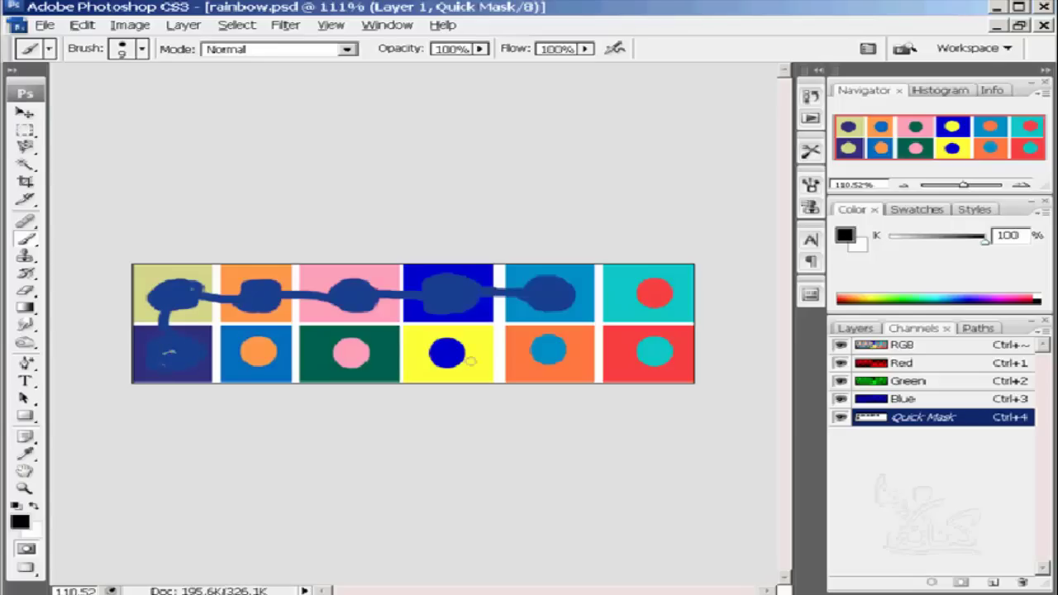
{"action": "mouse_move", "coordinate": [447, 342]}
{"action": "left_mouse_down"}
{"action": "mouse_move", "coordinate": [445, 359]}
{"action": "mouse_move", "coordinate": [434, 351]}
{"action": "mouse_move", "coordinate": [457, 346]}
{"action": "left_mouse_up"}
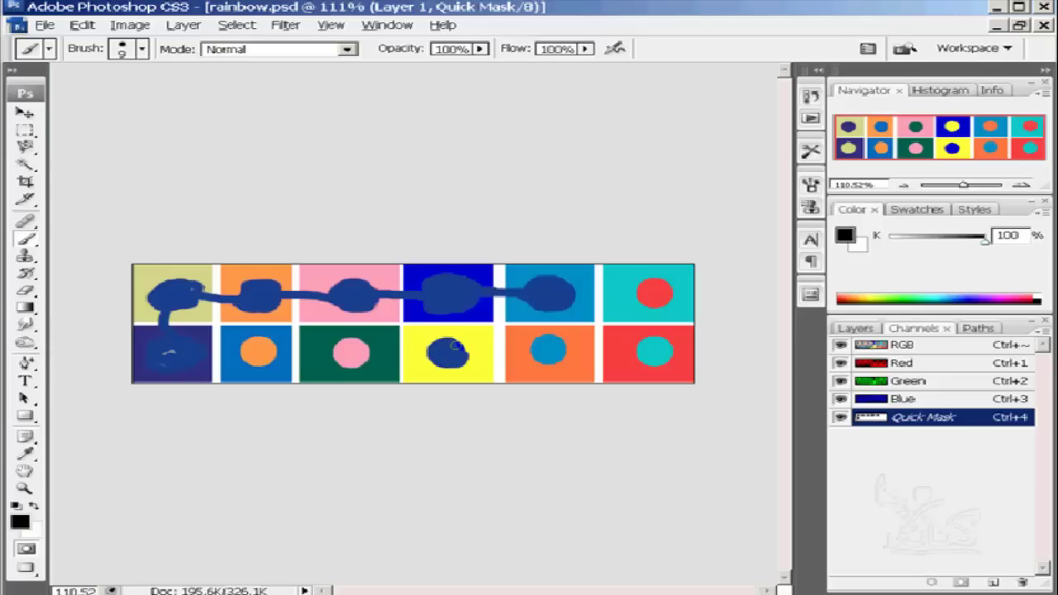
{"action": "mouse_move", "coordinate": [547, 350]}
{"action": "left_mouse_down"}
{"action": "mouse_move", "coordinate": [547, 359]}
{"action": "mouse_move", "coordinate": [540, 349]}
{"action": "left_mouse_up"}
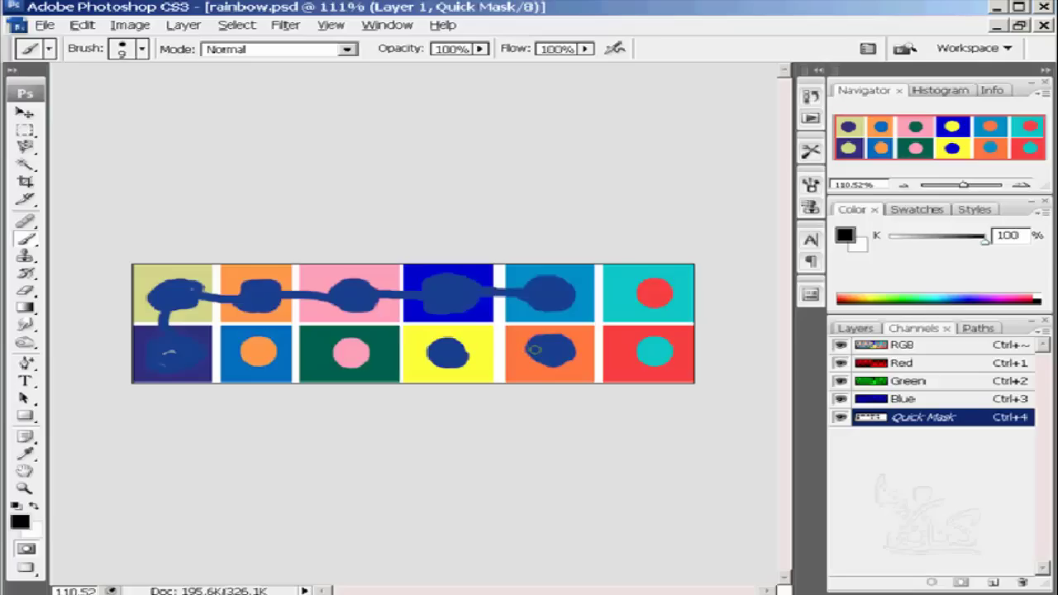
Exit to Standard mode for the selection, test a Delete fill, then undo it
{"action": "left_click", "coordinate": [26, 551]}
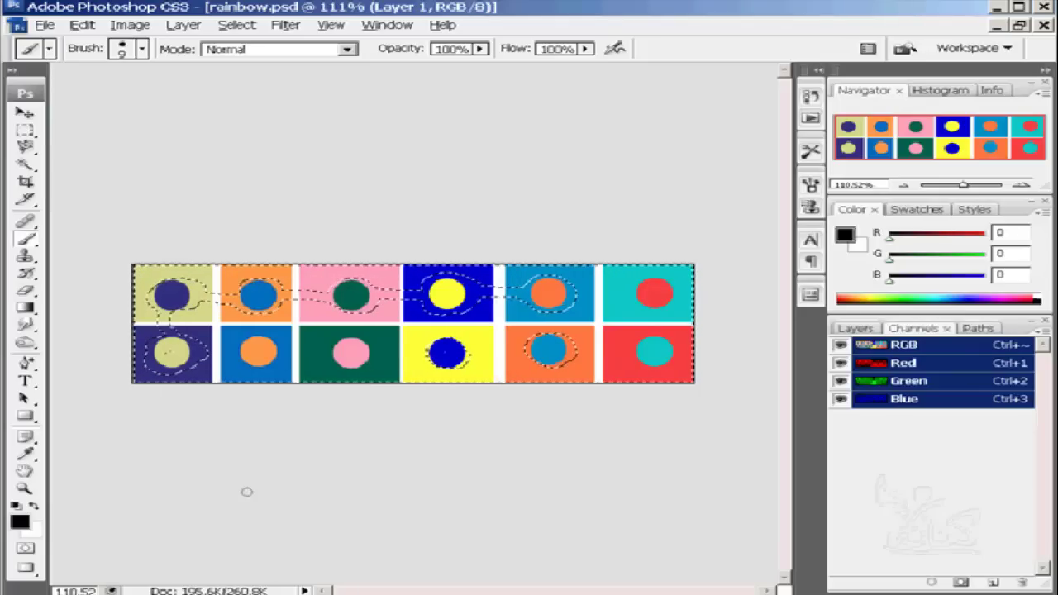
{"action": "key", "text": "Delete"}
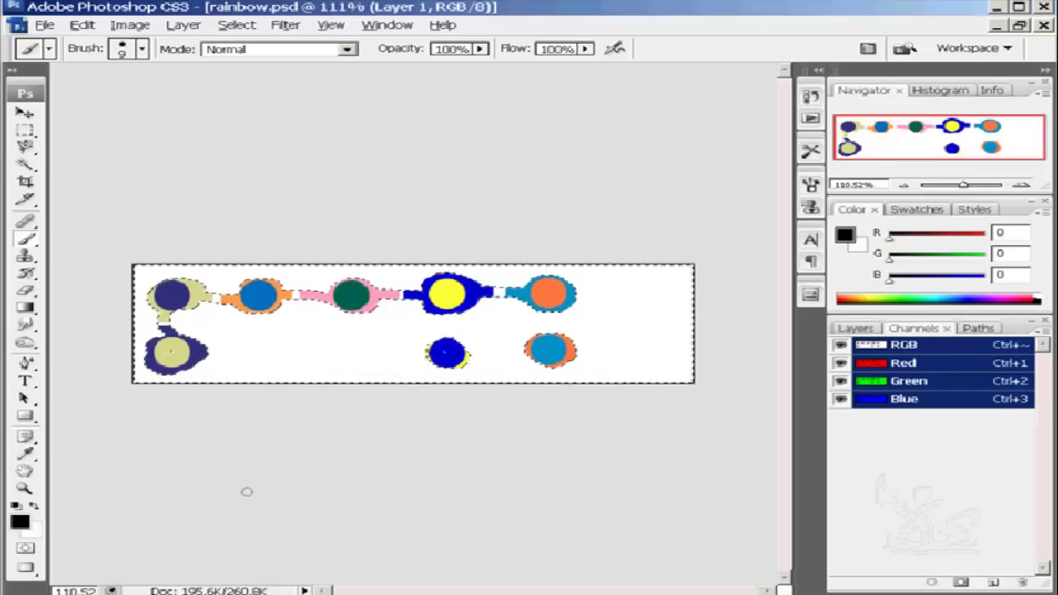
{"action": "key", "text": "ctrl+z"}
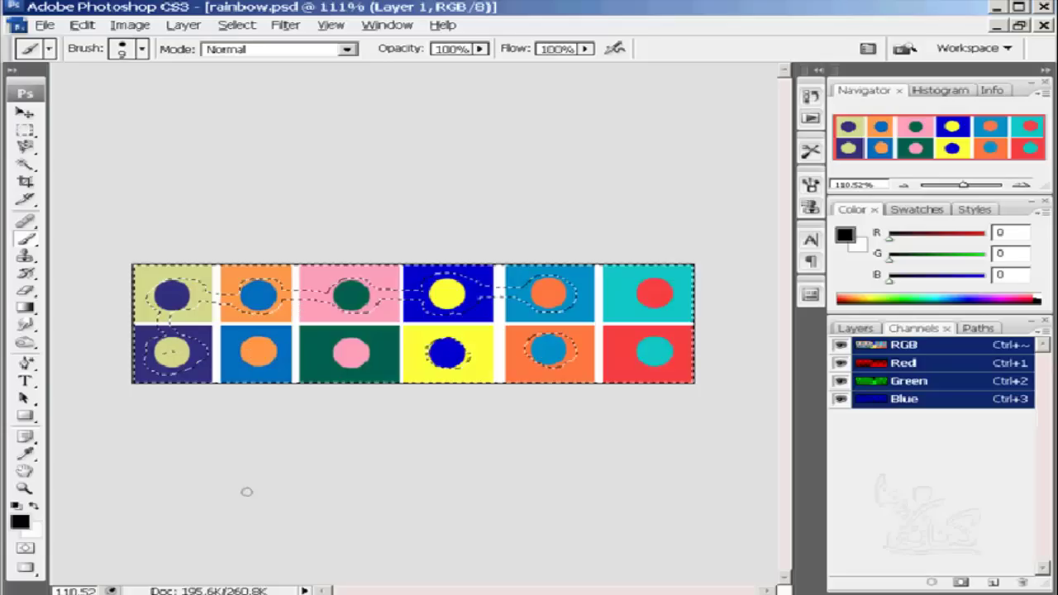
Invert the selection onto the painted circles, then test with a white fill and undo it
{"action": "left_click", "coordinate": [240, 26]}
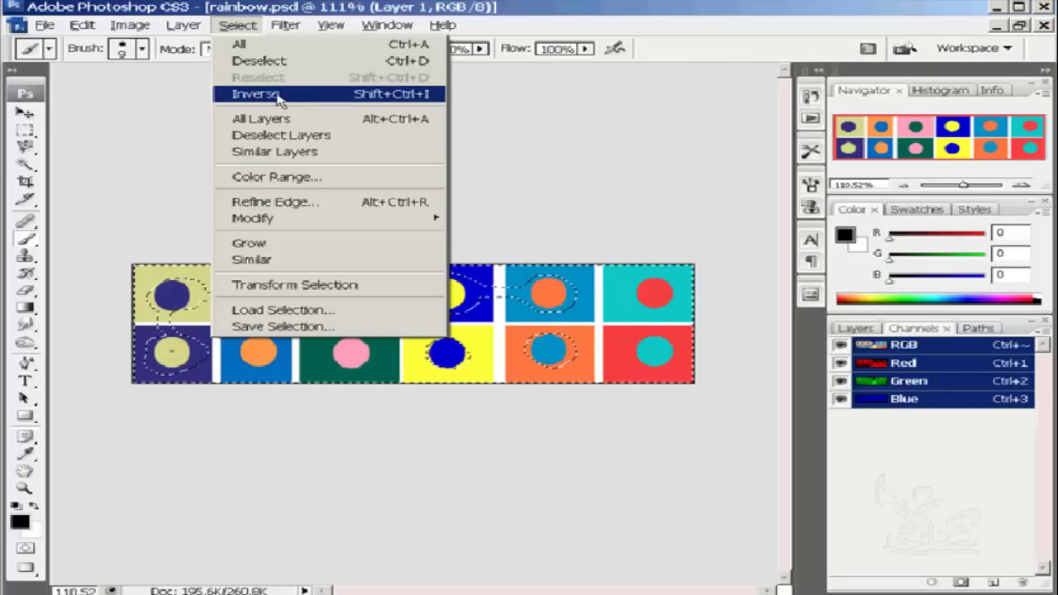
{"action": "left_click", "coordinate": [277, 95]}
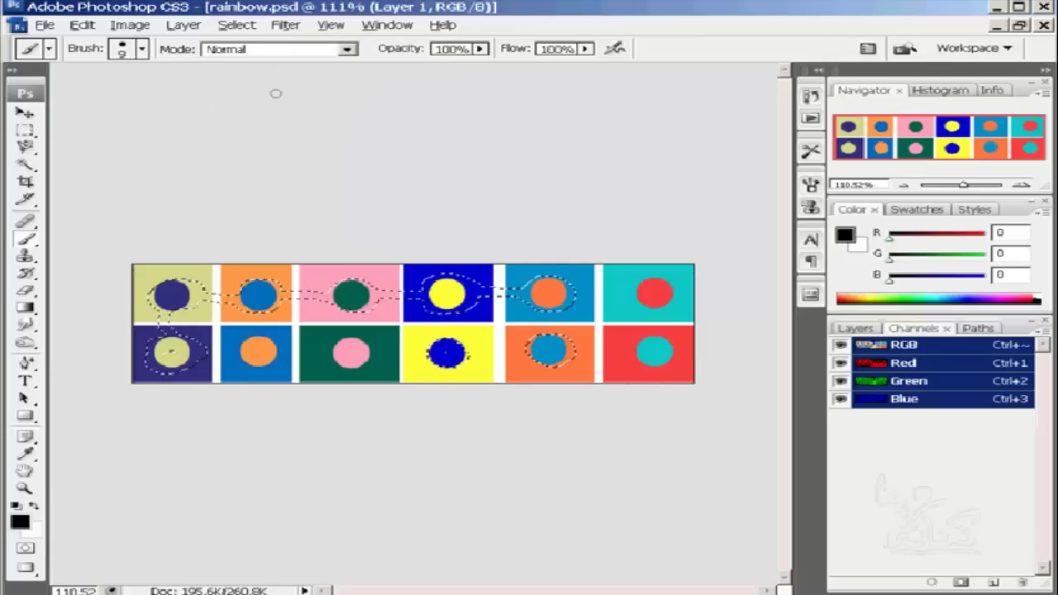
{"action": "key", "text": "Delete"}
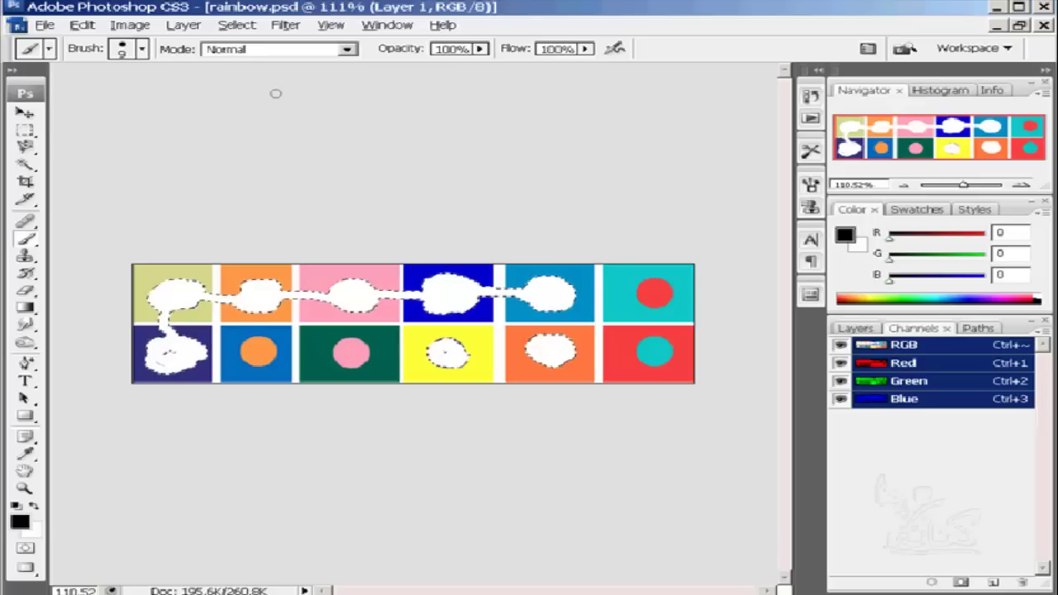
{"action": "key", "text": "ctrl+z"}
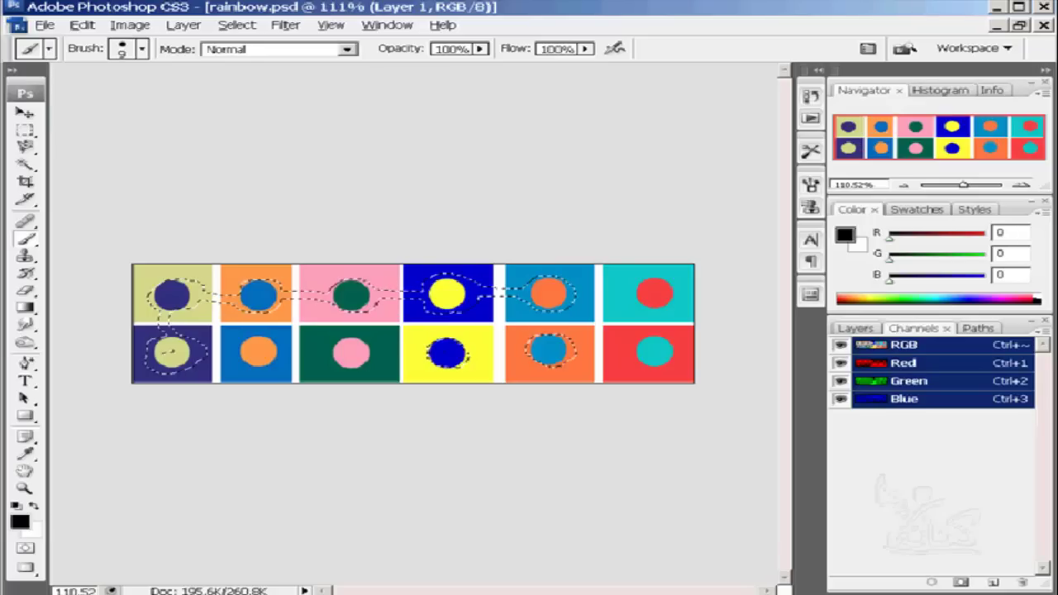